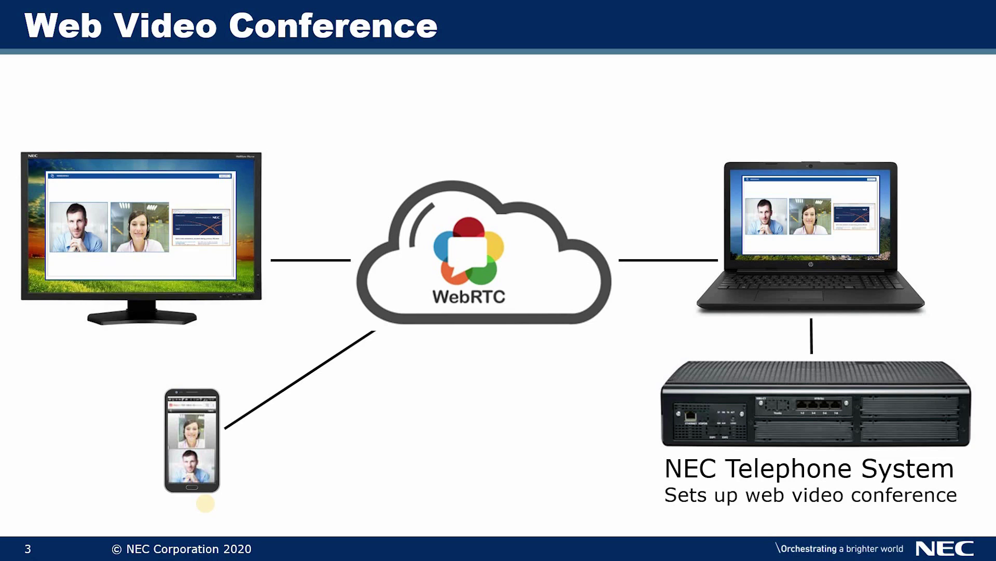
Open Chrome full-screen on the NEC Web Video Conferencing site and log in.
{"action": "key", "text": "alt+Tab"}
{"action": "key", "text": "alt+Tab"}
{"action": "key", "text": "alt+Tab"}
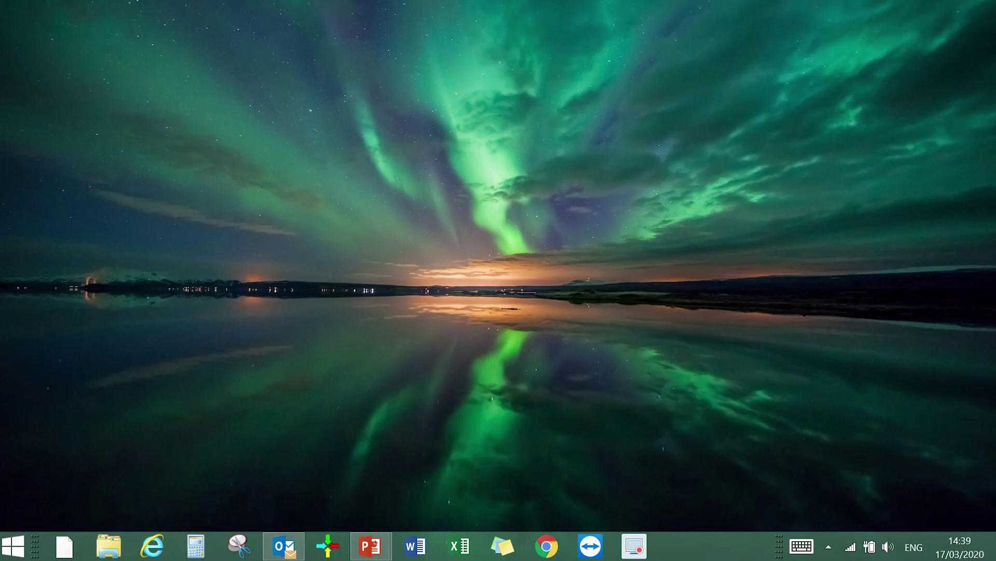
{"action": "left_click", "coordinate": [547, 546]}
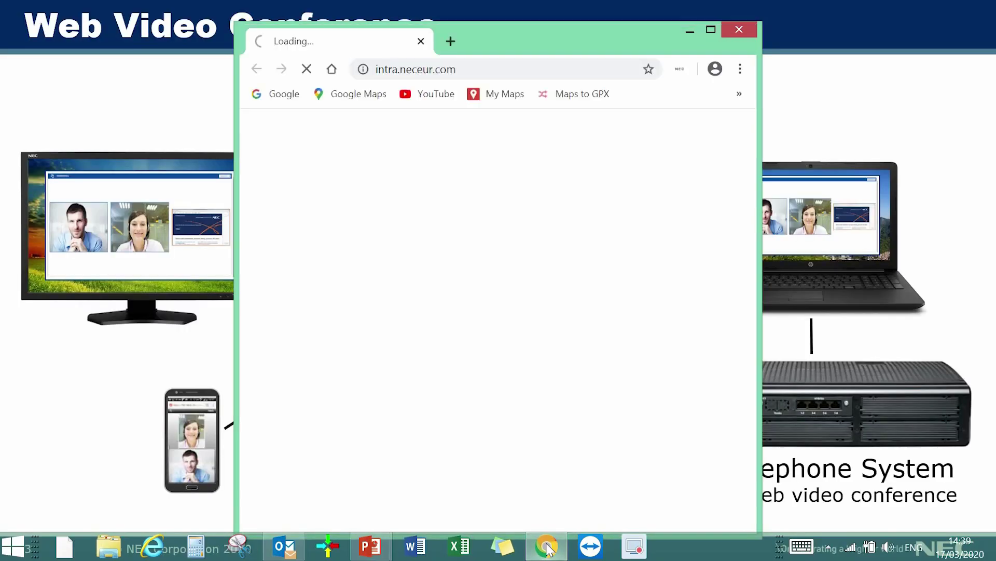
{"action": "left_click", "coordinate": [707, 26]}
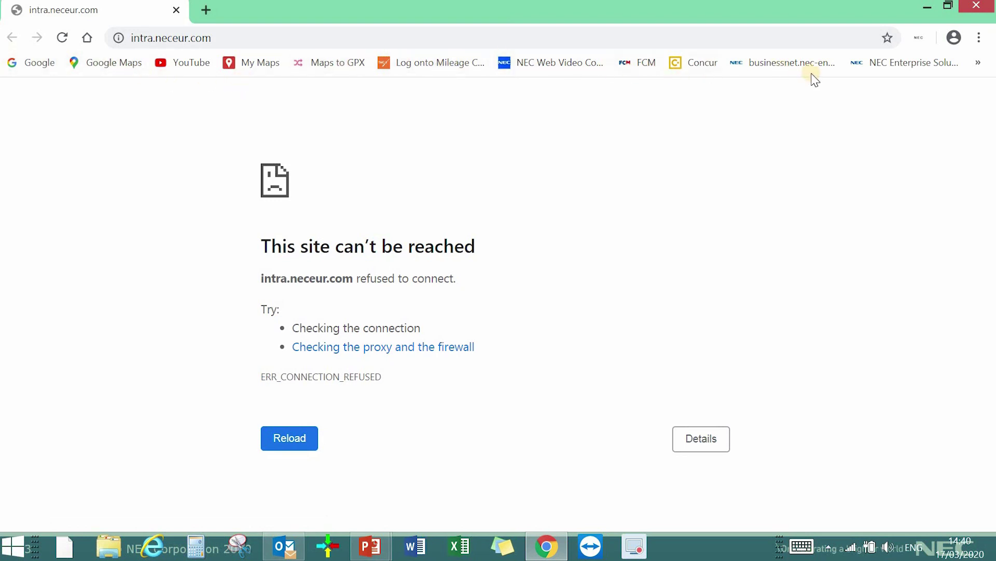
{"action": "left_click", "coordinate": [536, 66]}
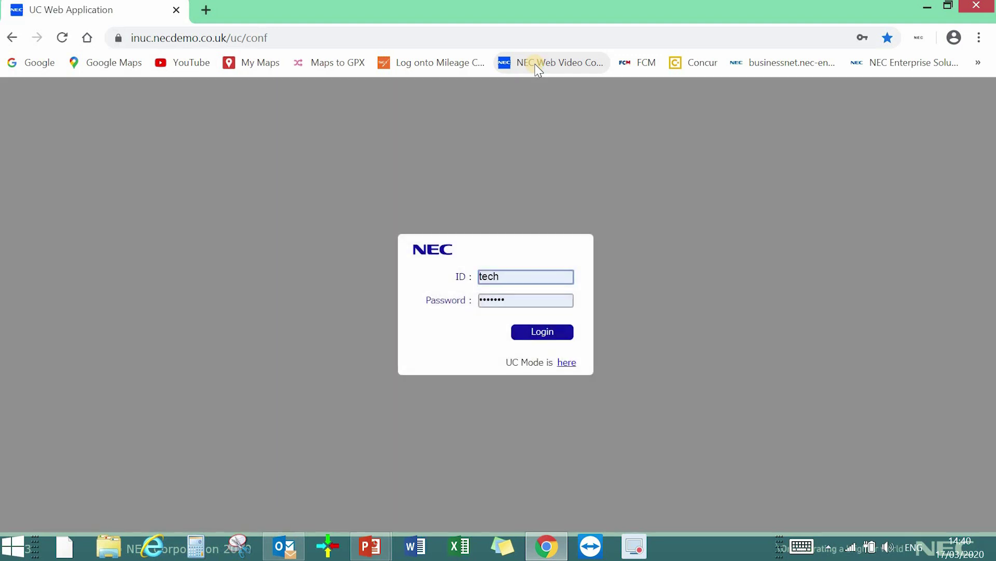
{"action": "left_click", "coordinate": [551, 332]}
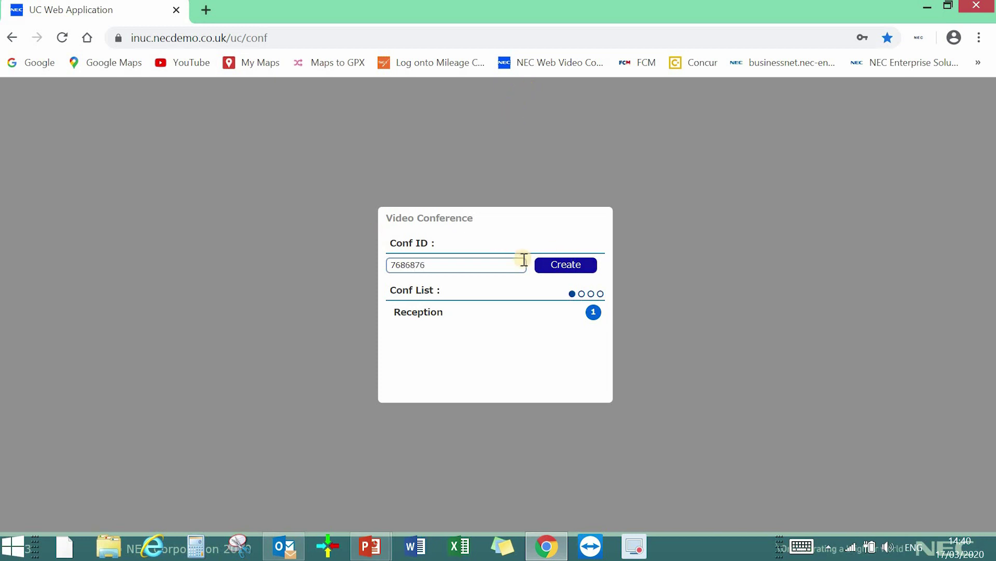
Create conference 7686876, copy its join link, and dismiss the confirmation.
{"action": "left_click", "coordinate": [563, 265]}
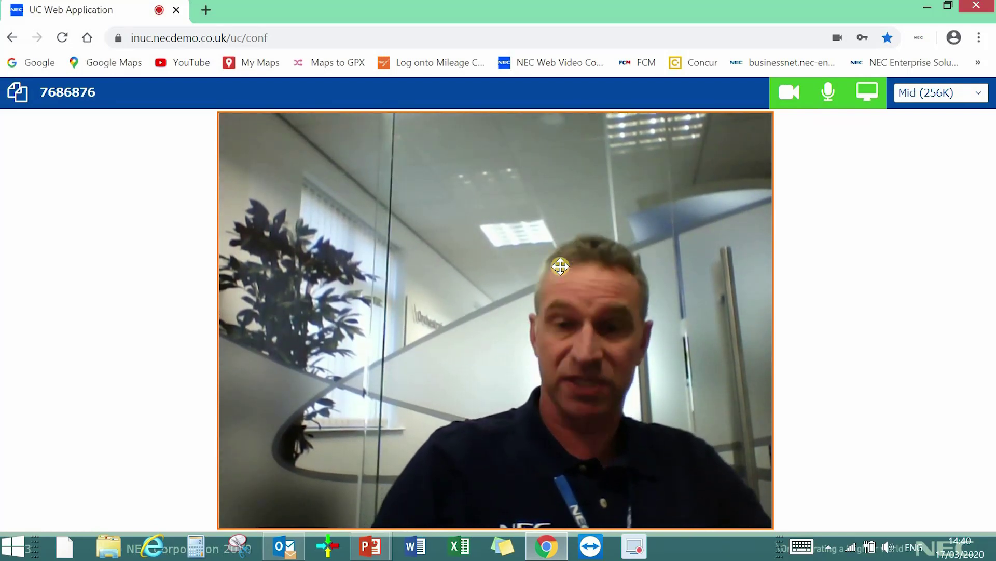
{"action": "left_click", "coordinate": [19, 102]}
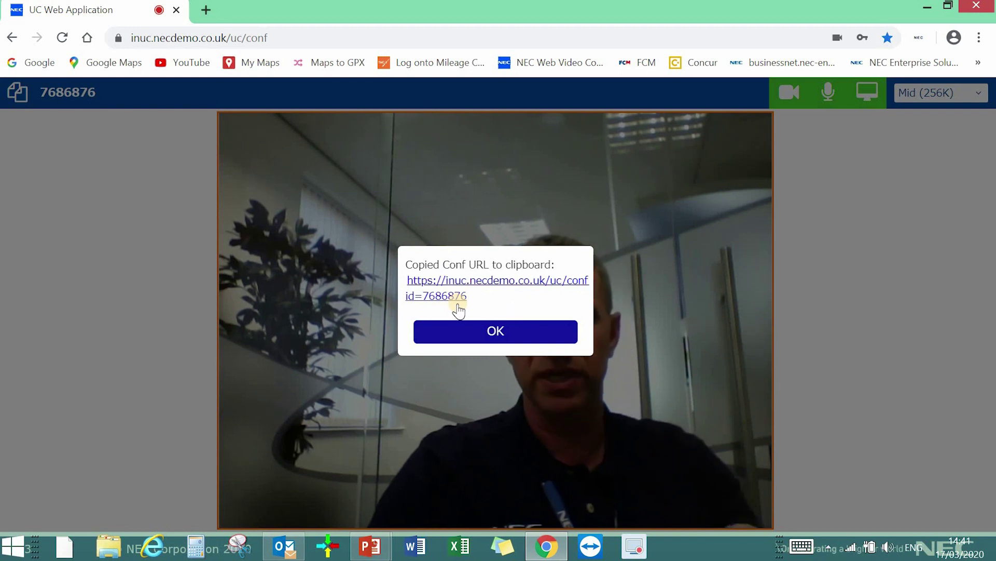
{"action": "left_click", "coordinate": [496, 338]}
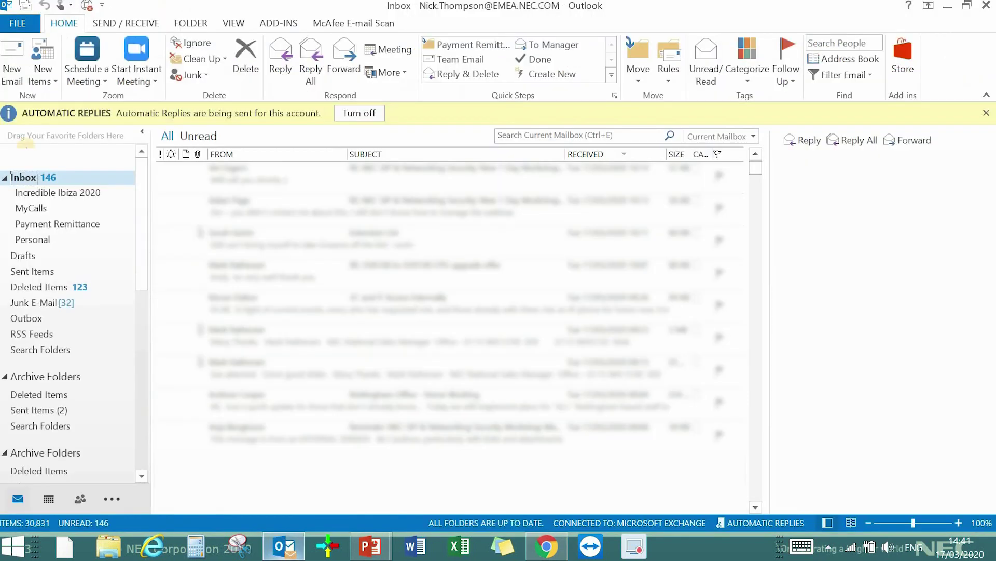
{"action": "left_click", "coordinate": [280, 549]}
Start a maximized new email addressed to the participant from the suggested contacts.
{"action": "left_click", "coordinate": [12, 61]}
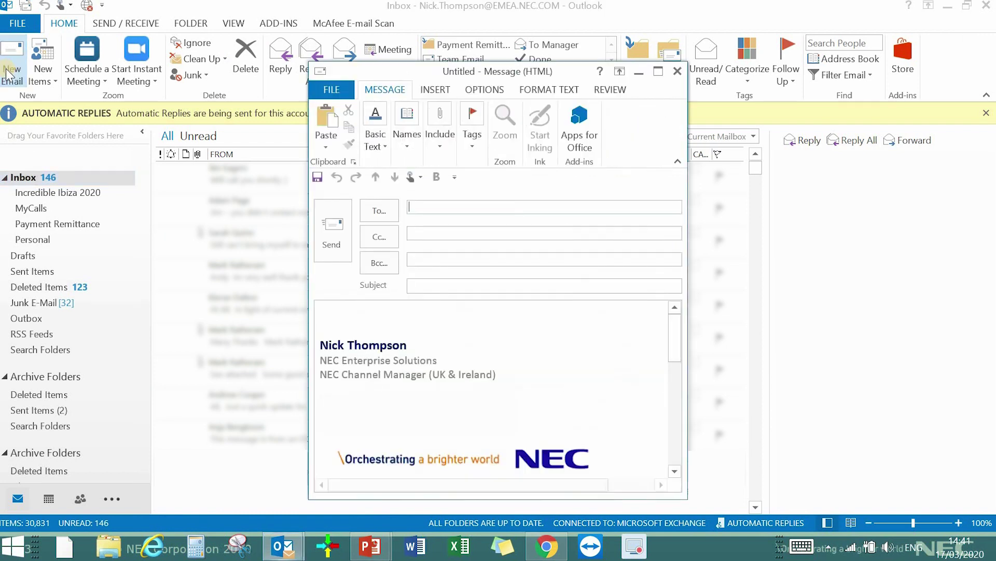
{"action": "left_click", "coordinate": [658, 73]}
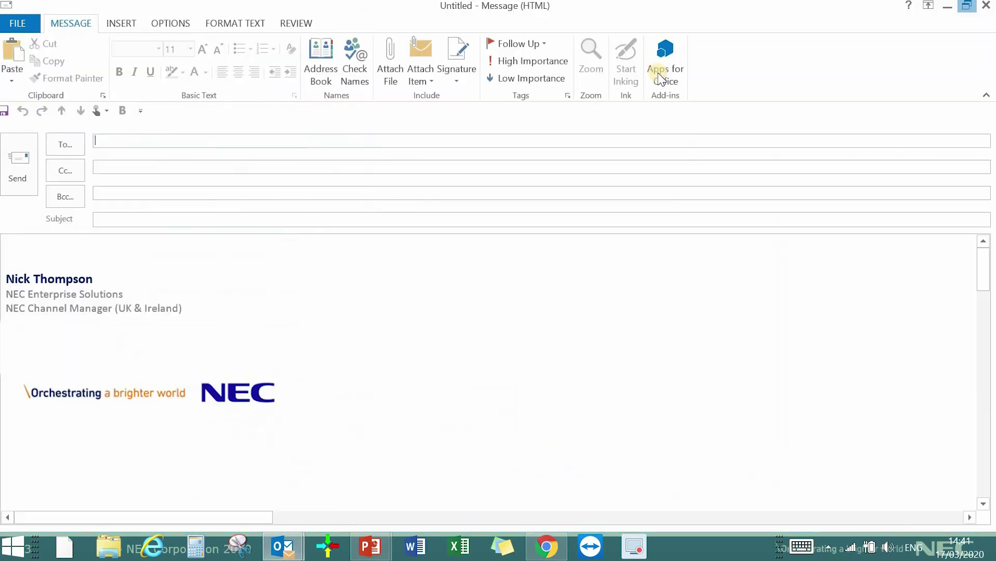
{"action": "type", "text": "mark"}
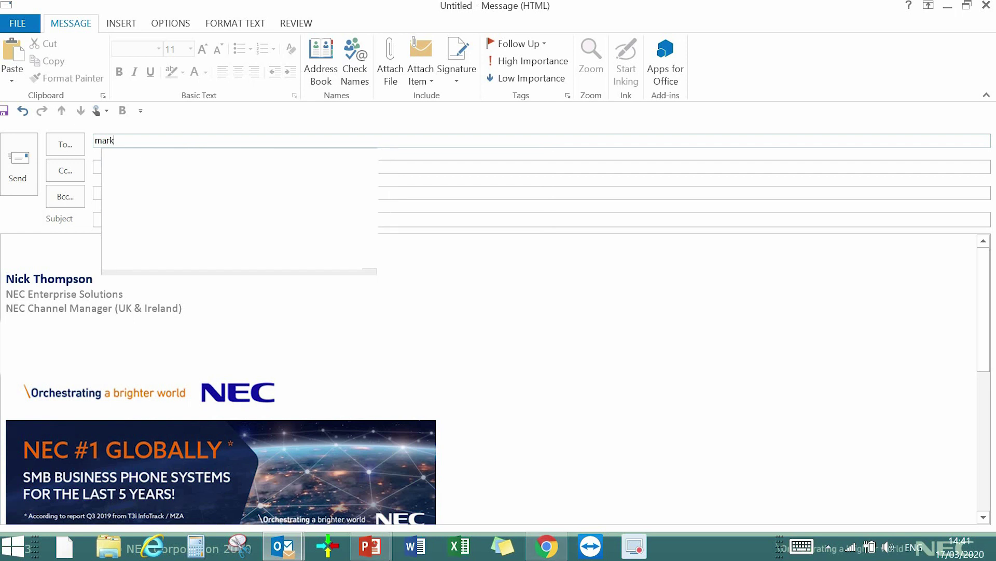
{"action": "key", "text": "Return"}
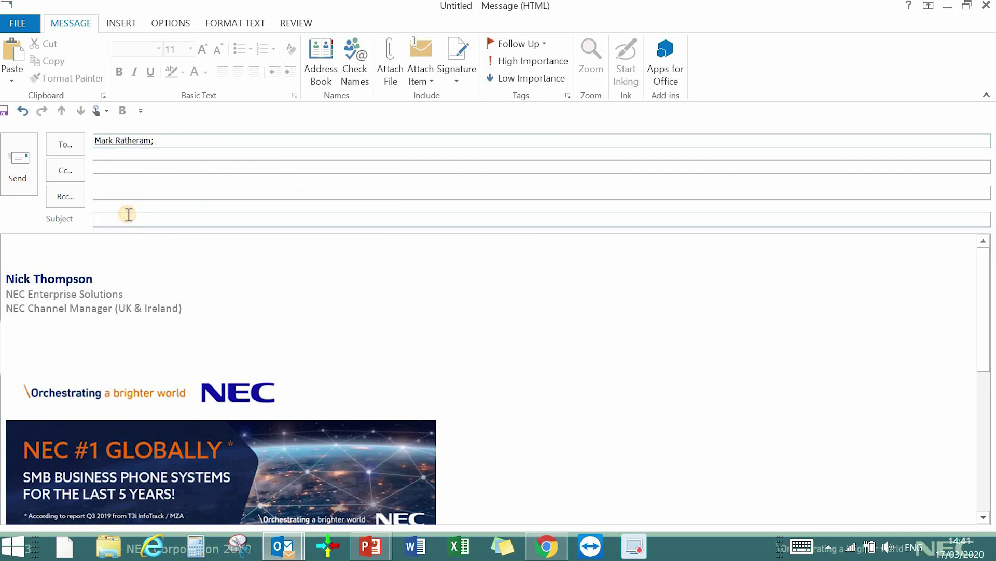
Paste the conference link as both subject and body, then send the email.
{"action": "left_click", "coordinate": [129, 214]}
{"action": "key", "text": "ctrl+v"}
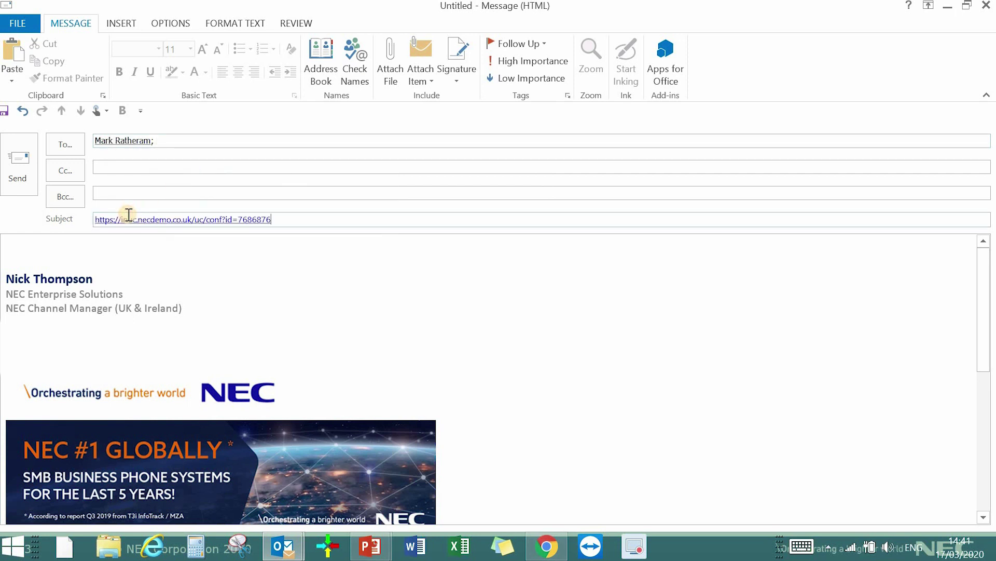
{"action": "left_click", "coordinate": [70, 255]}
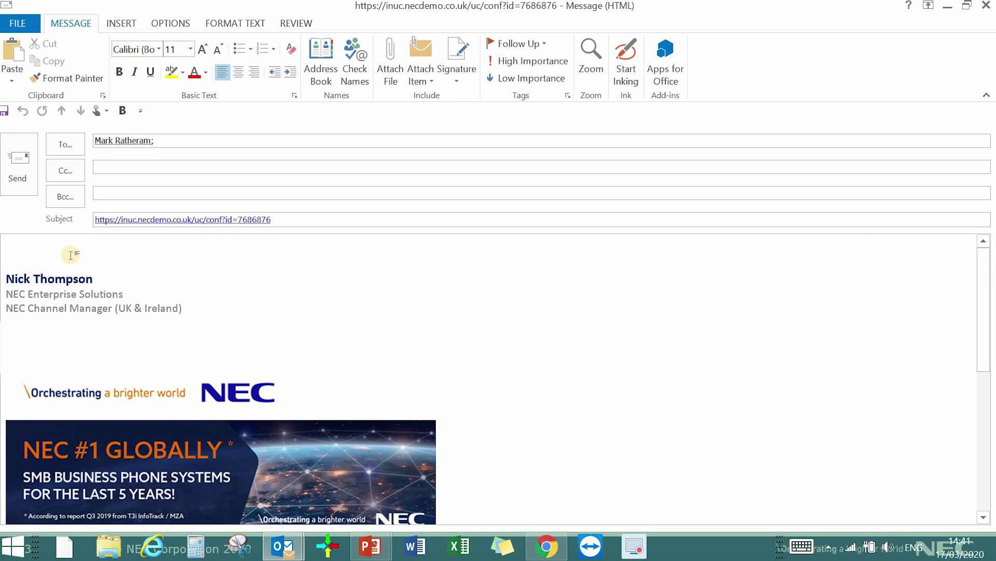
{"action": "key", "text": "ctrl+v"}
{"action": "key", "text": "Return"}
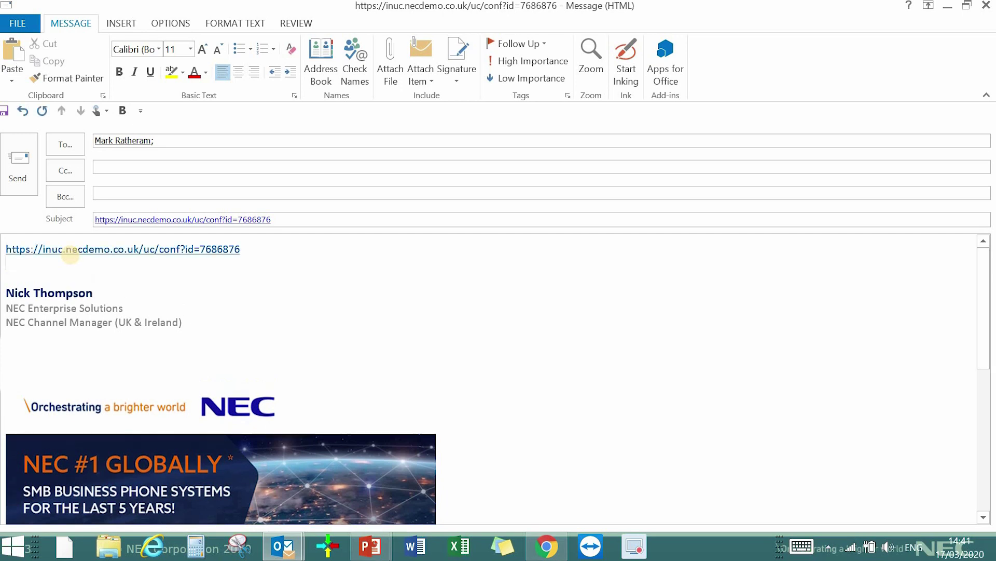
{"action": "key", "text": "Return"}
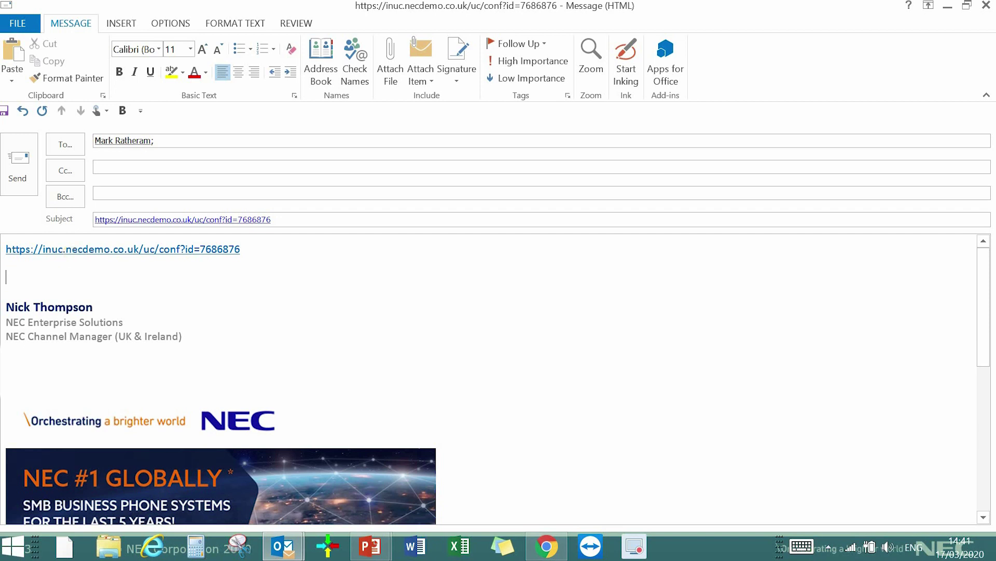
{"action": "left_click", "coordinate": [20, 168]}
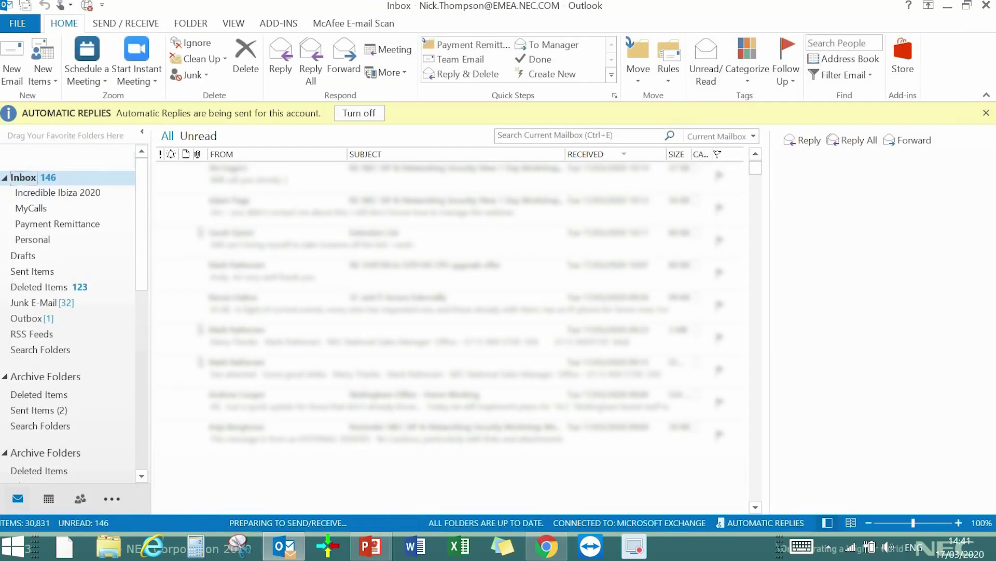
Back in the call, turn audio off, rearrange the video tiles, and bring up screen sharing.
{"action": "key", "text": "alt+Tab"}
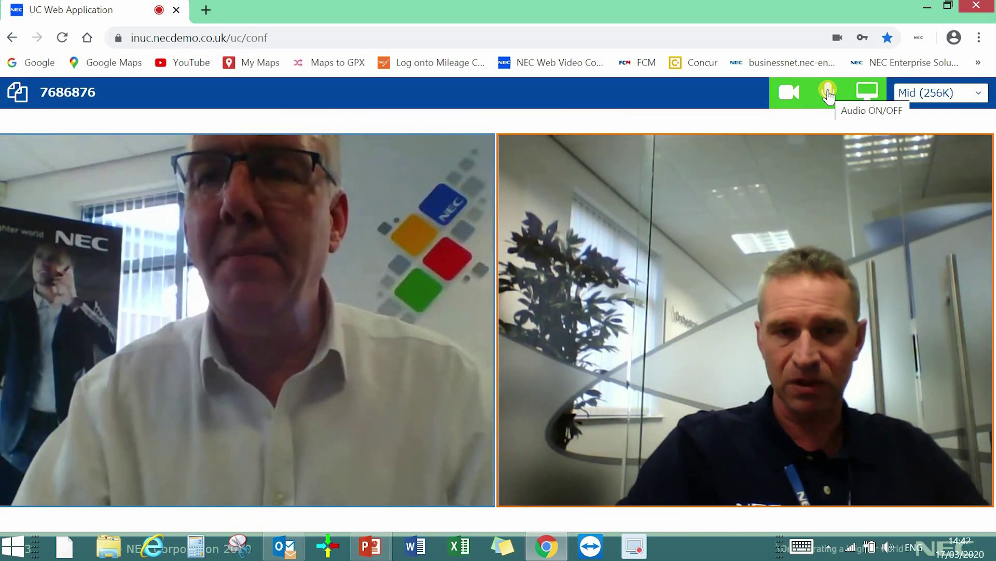
{"action": "left_click", "coordinate": [829, 94]}
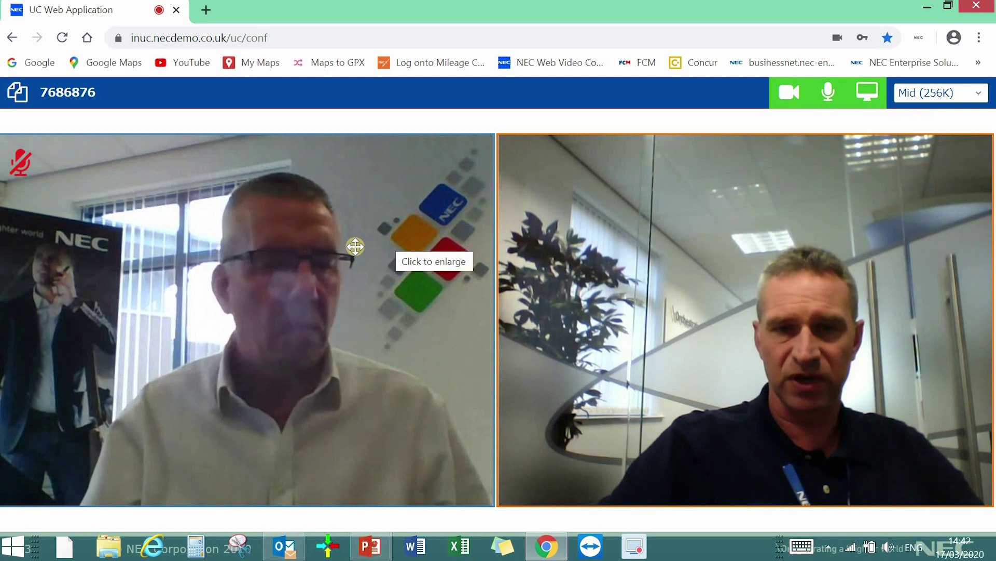
{"action": "left_click", "coordinate": [351, 247]}
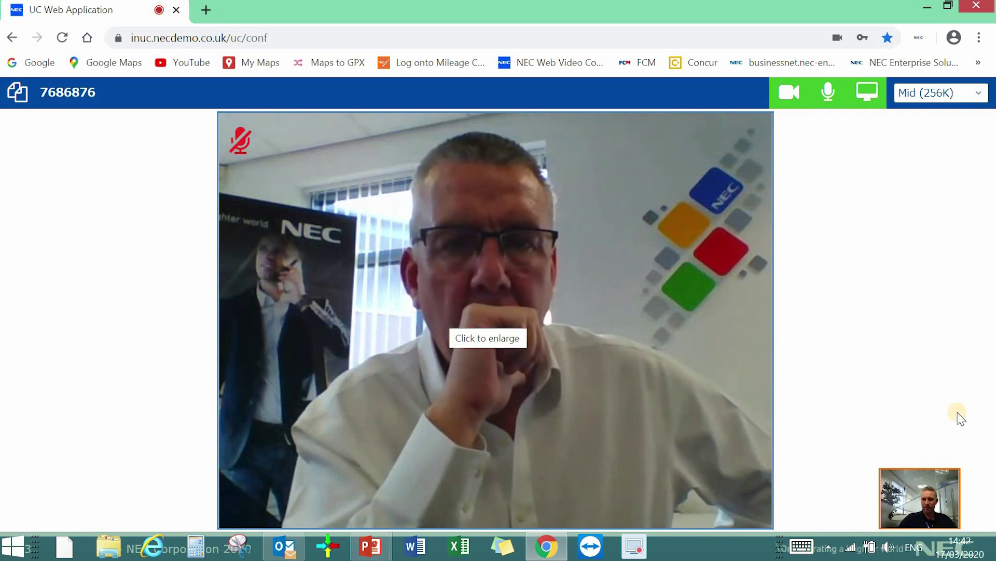
{"action": "left_click", "coordinate": [899, 489]}
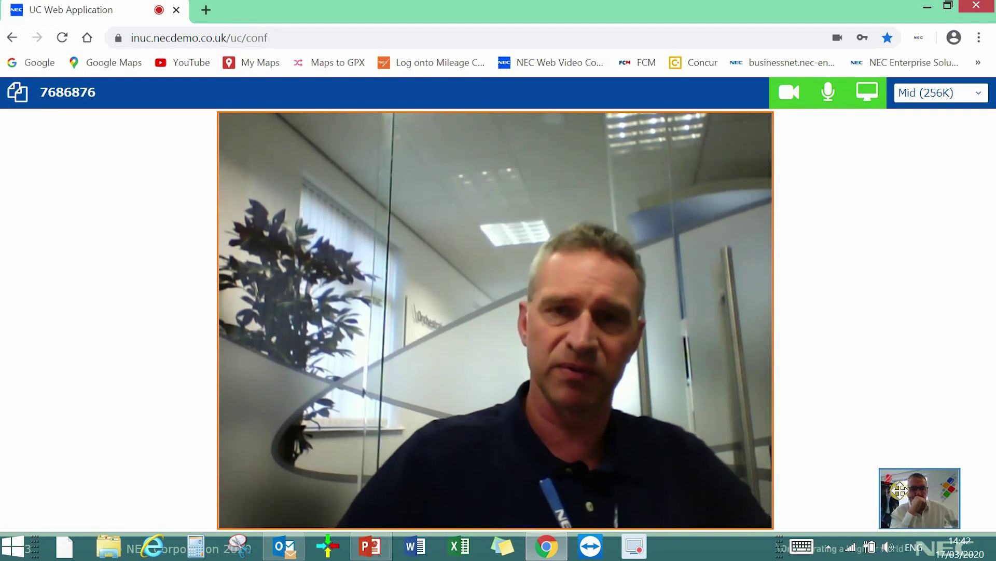
{"action": "left_click", "coordinate": [677, 375]}
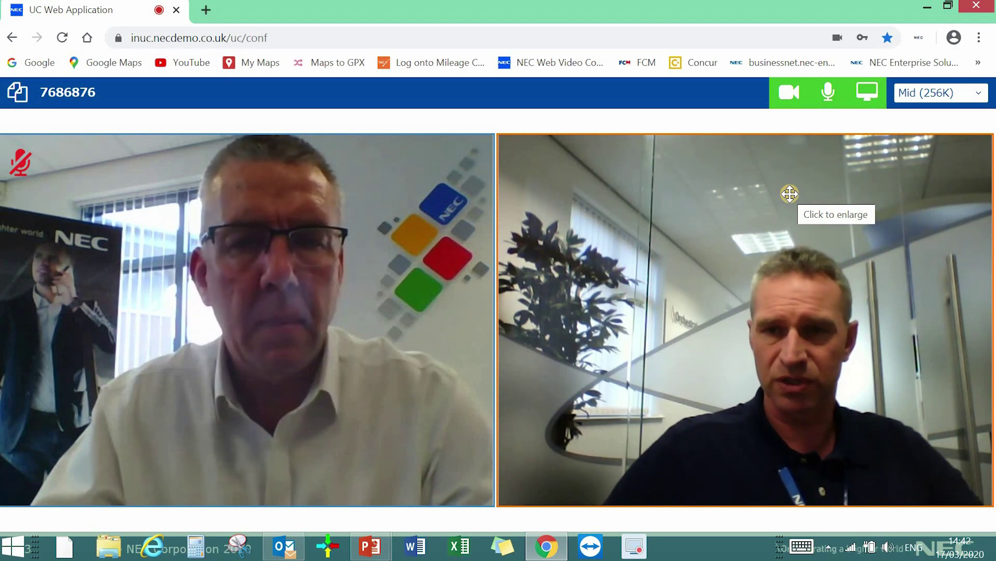
{"action": "left_click", "coordinate": [866, 96]}
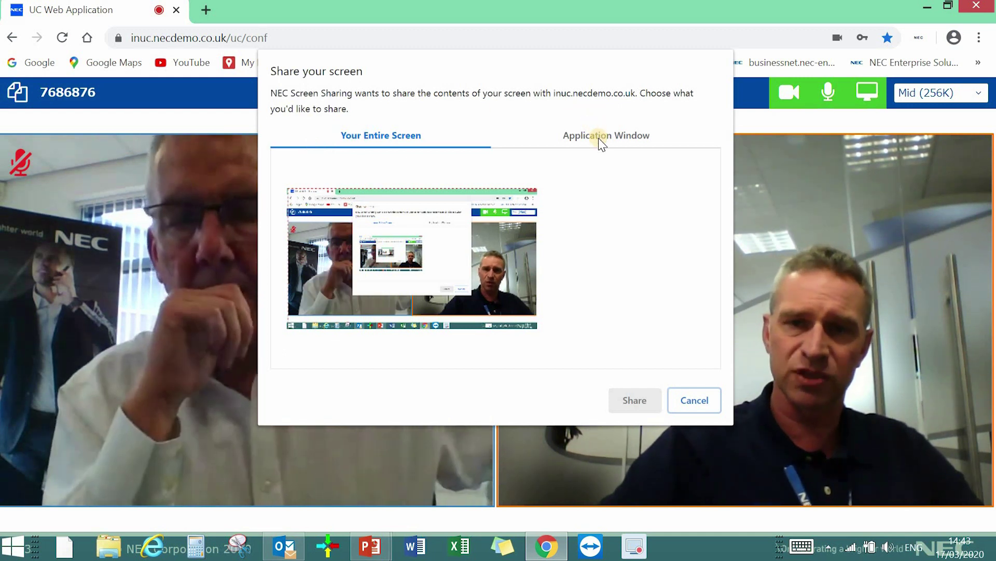
Share the PowerPoint Slide Show application window into the call.
{"action": "left_click", "coordinate": [600, 140]}
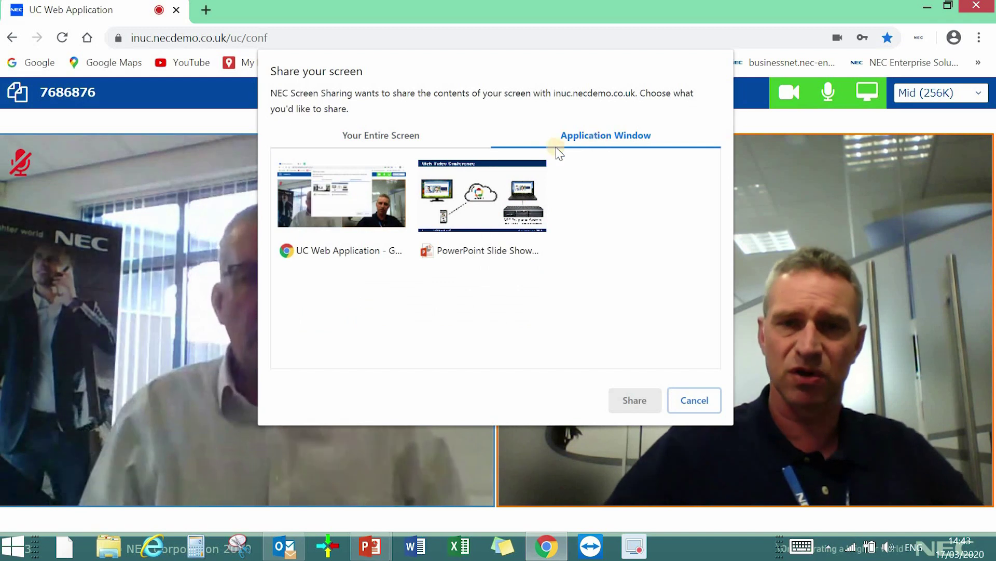
{"action": "left_click", "coordinate": [461, 196]}
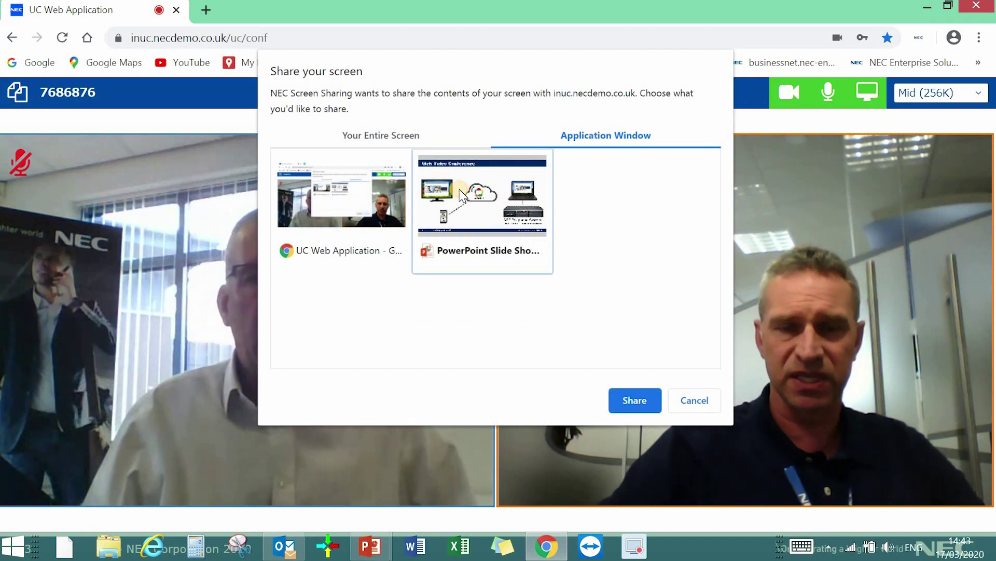
{"action": "left_click", "coordinate": [644, 402]}
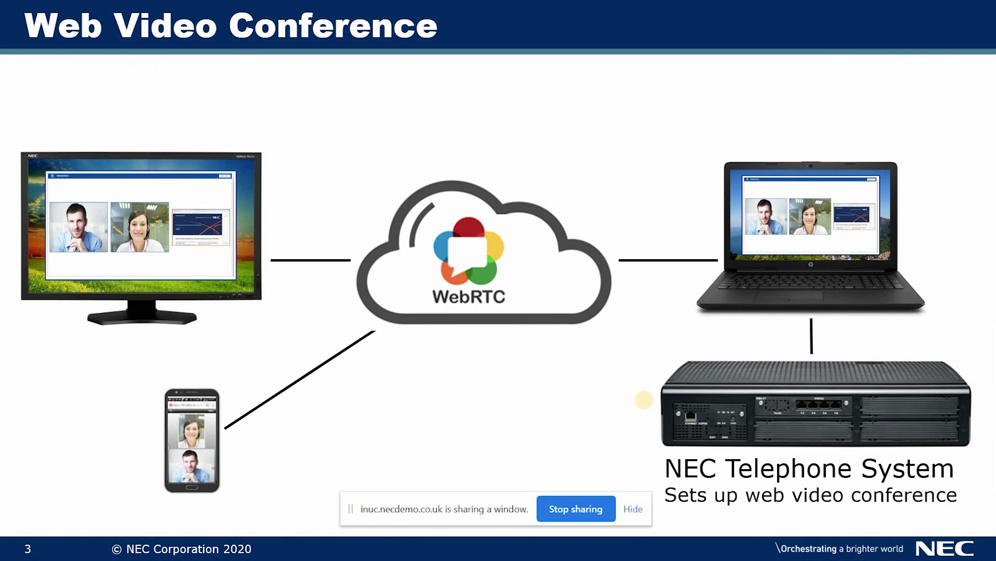
Step through the slides back to Web Video Conference, then stop sharing.
{"action": "key", "text": "Right"}
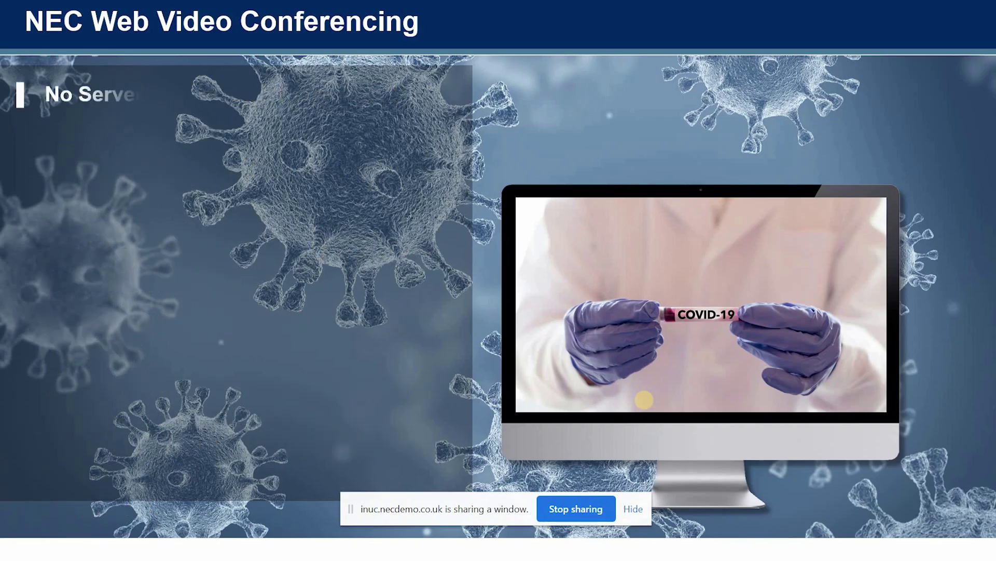
{"action": "key", "text": "Right"}
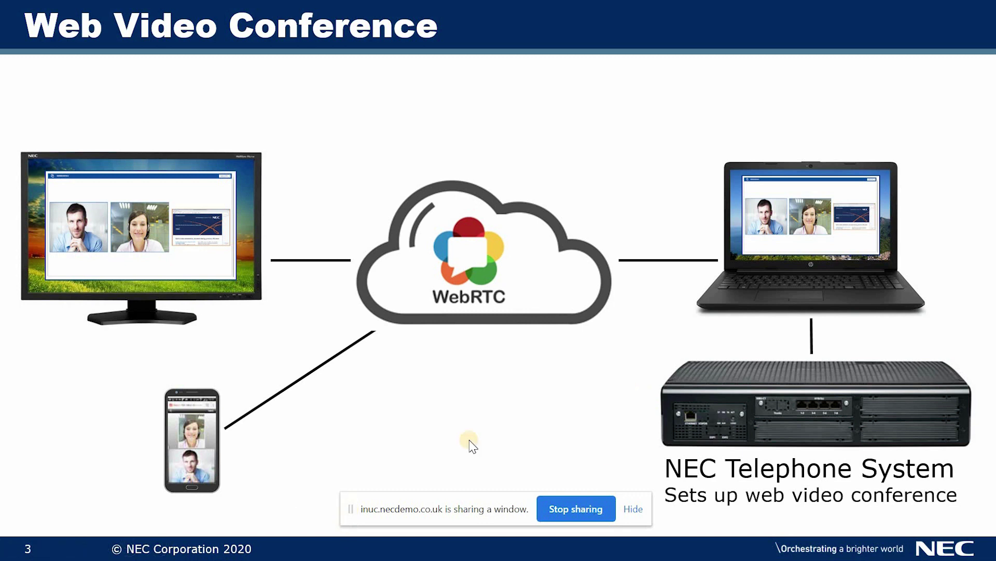
{"action": "left_click", "coordinate": [575, 509]}
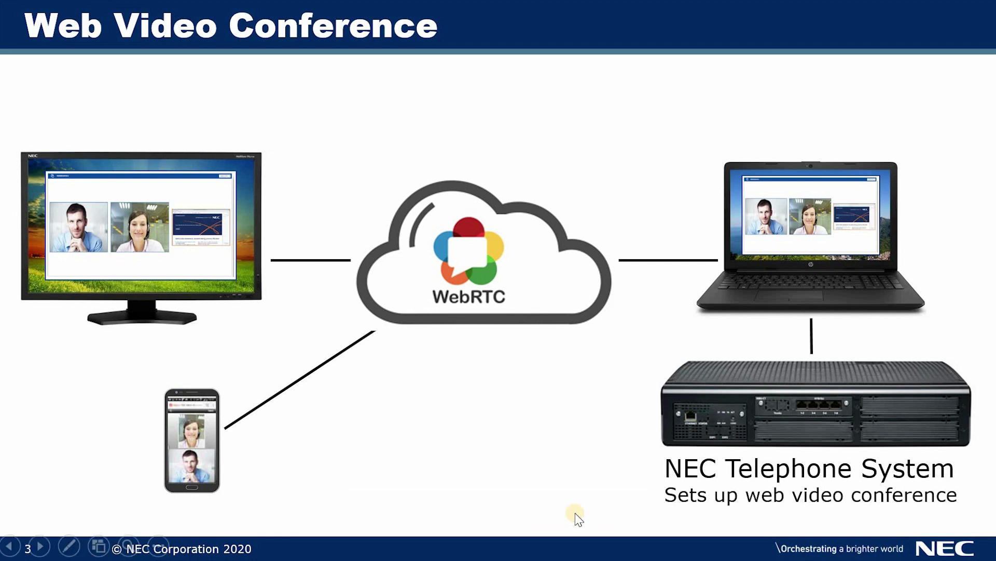